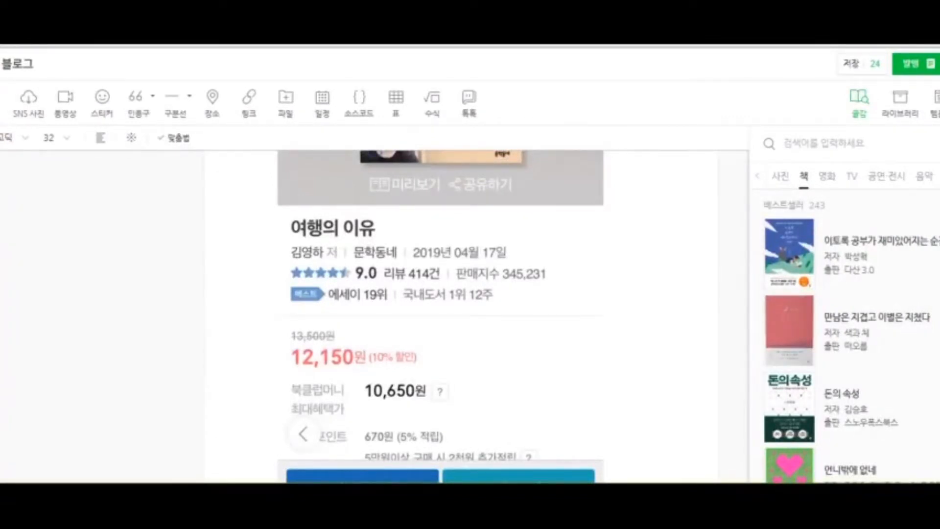
# Review the draft's title wording and the book store screenshot placed beneath it.
pyautogui.scroll(-2, 906, 313)
pyautogui.scroll(2, 905, 313)
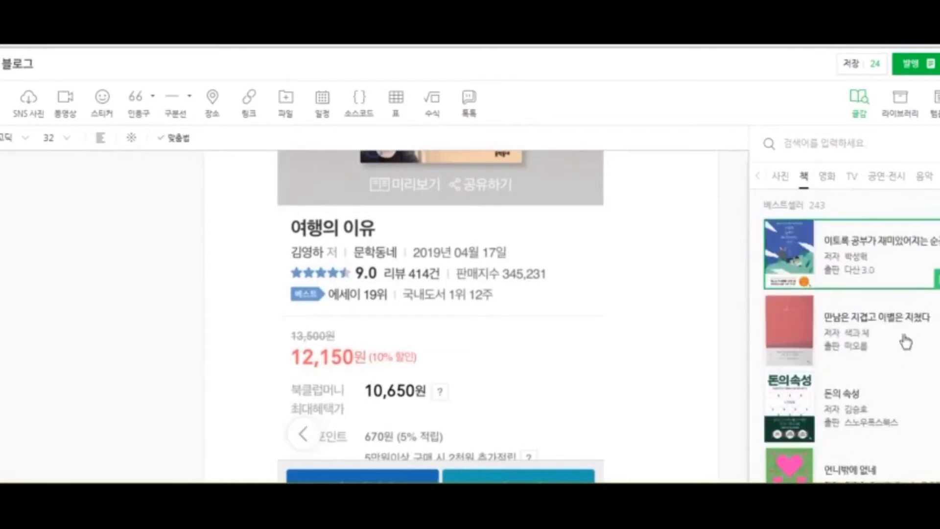
pyautogui.click(543, 314)
pyautogui.scroll(7, 544, 313)
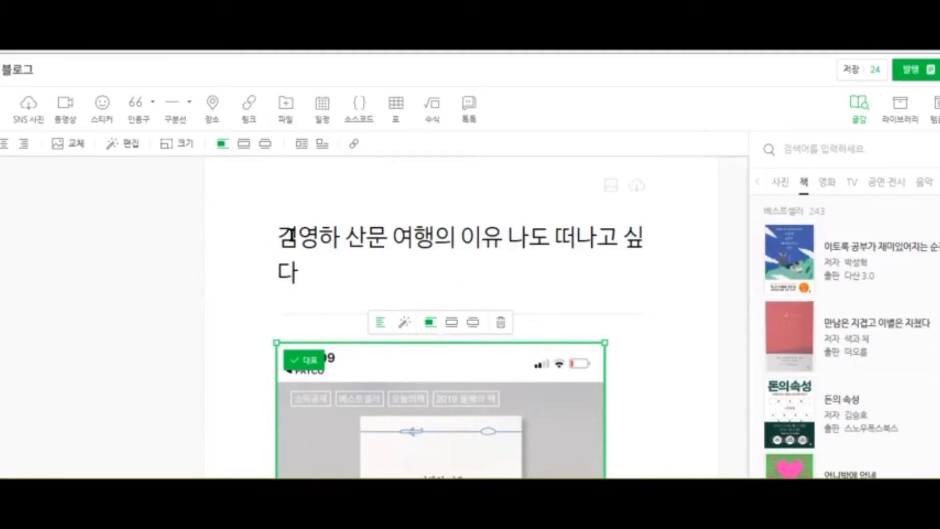
pyautogui.moveTo(277, 236); pyautogui.dragTo(338, 238)
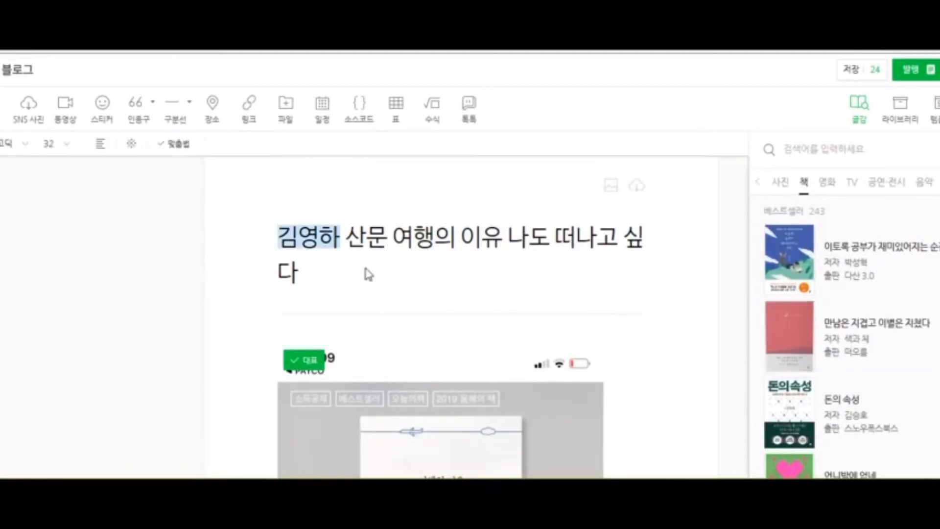
pyautogui.scroll(-5, 367, 272)
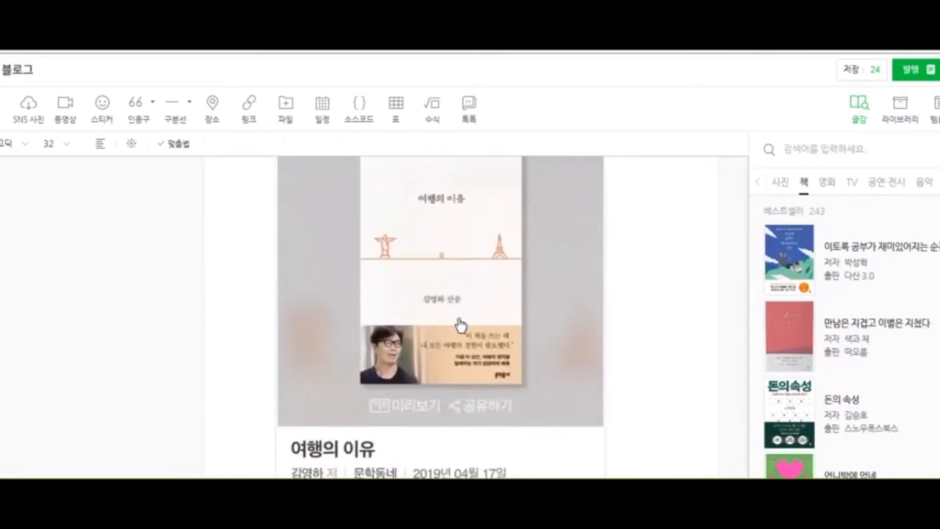
pyautogui.scroll(5, 460, 329)
pyautogui.moveTo(387, 238); pyautogui.dragTo(298, 238)
pyautogui.moveTo(434, 238); pyautogui.dragTo(524, 259)
pyautogui.click(525, 239)
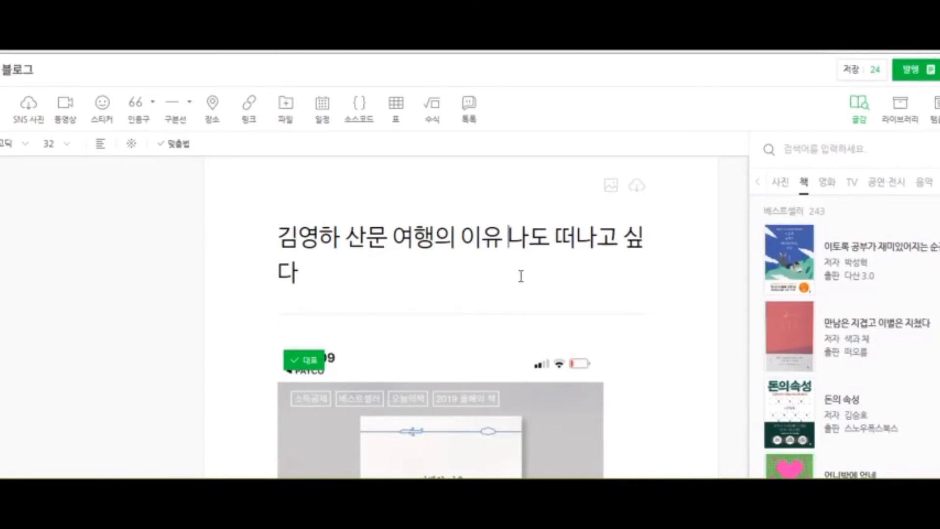
# Add the book screenshot as the title background and reposition it to show the cover's title and landmark drawings behind the post title.
pyautogui.click(609, 187)
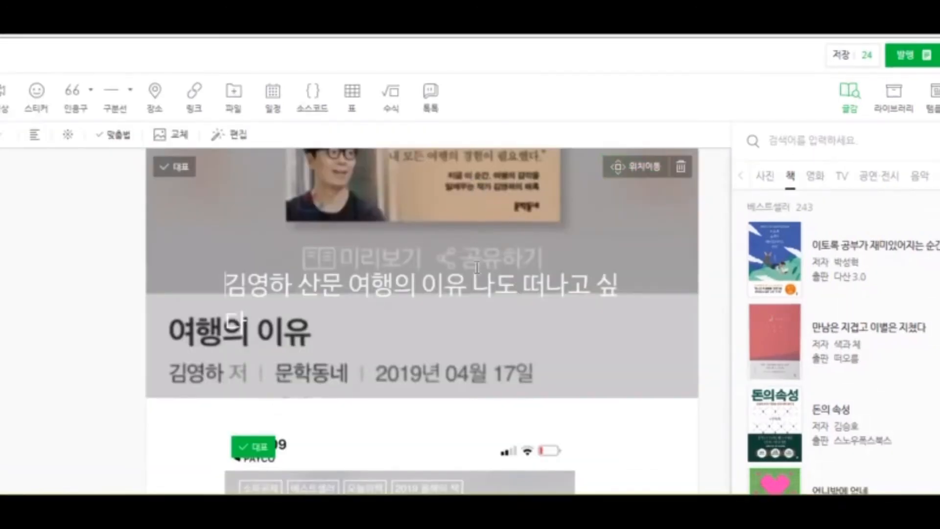
pyautogui.moveTo(226, 286); pyautogui.dragTo(485, 280)
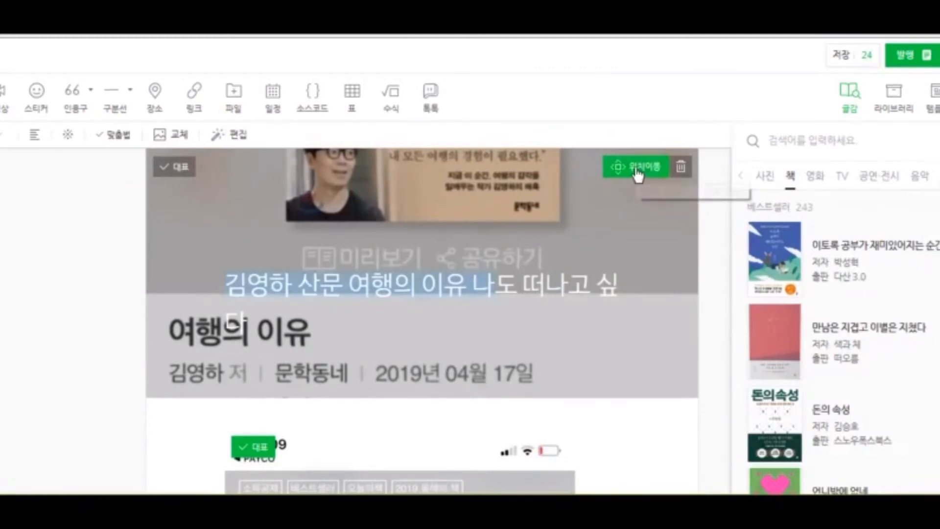
pyautogui.click(636, 174)
pyautogui.moveTo(498, 194); pyautogui.dragTo(494, 319)
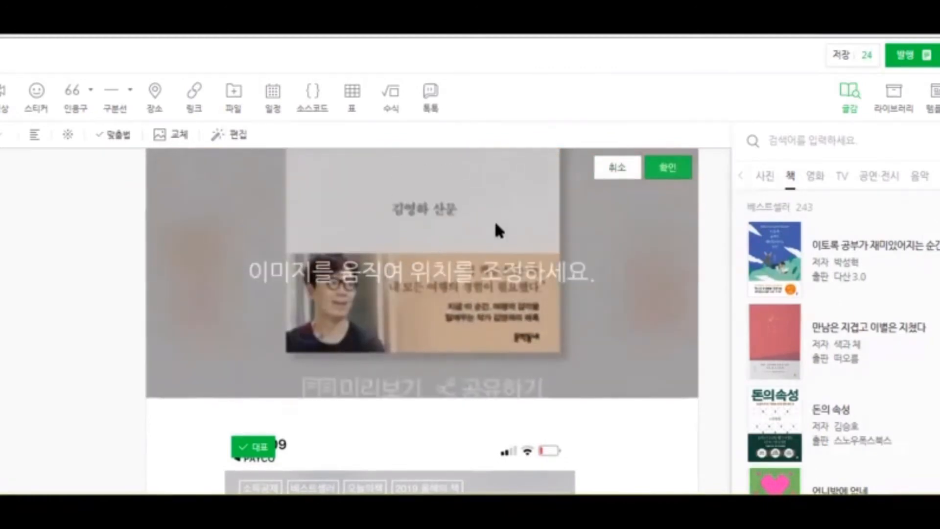
pyautogui.moveTo(496, 225); pyautogui.dragTo(489, 338)
pyautogui.moveTo(483, 198)
pyautogui.mouseDown()
pyautogui.moveTo(484, 281)
pyautogui.moveTo(485, 263)
pyautogui.mouseUp()
pyautogui.moveTo(490, 231); pyautogui.dragTo(490, 234)
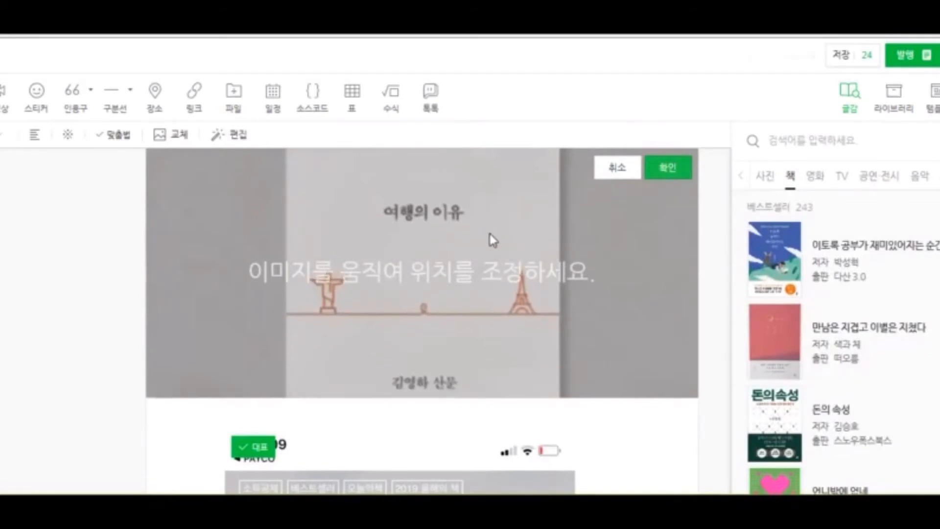
pyautogui.click(669, 167)
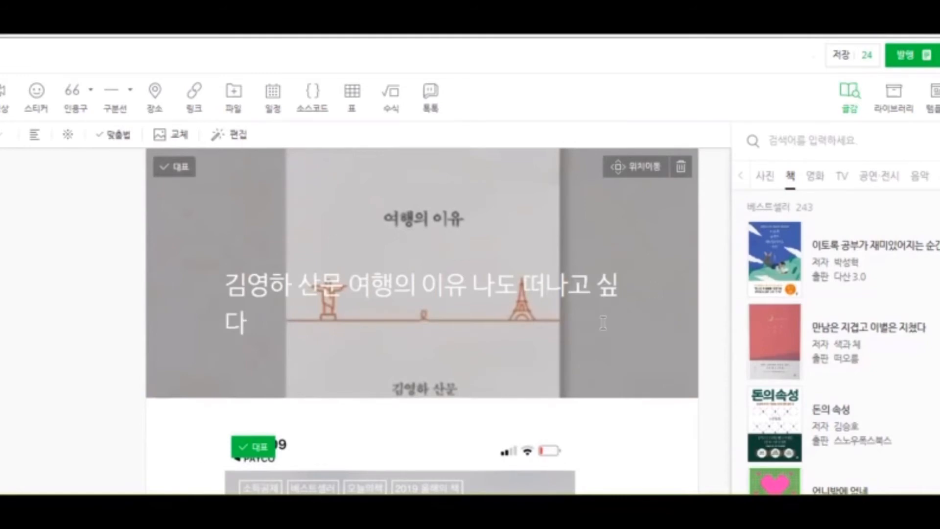
# Close the writing materials (글감) panel and place the cursor on the blank line between the title and the first photo.
pyautogui.click(939, 140)
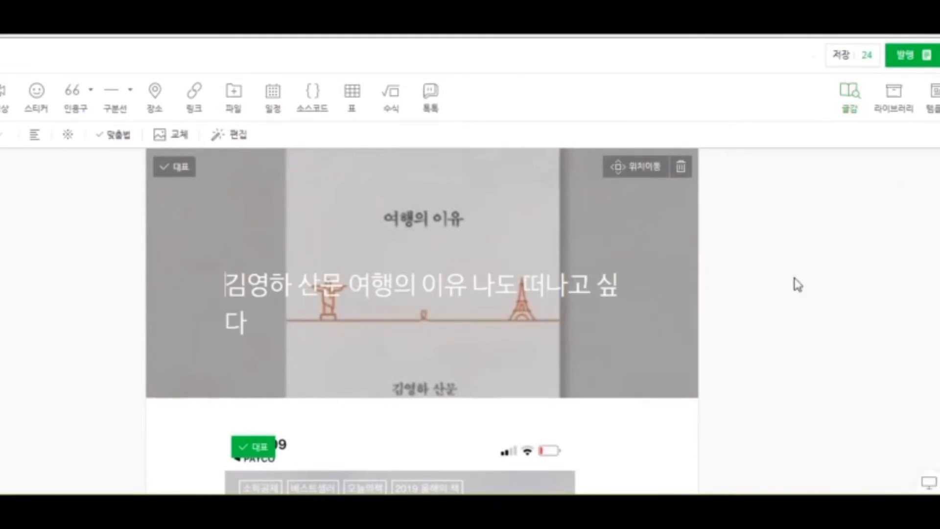
pyautogui.scroll(-10, 422, 321)
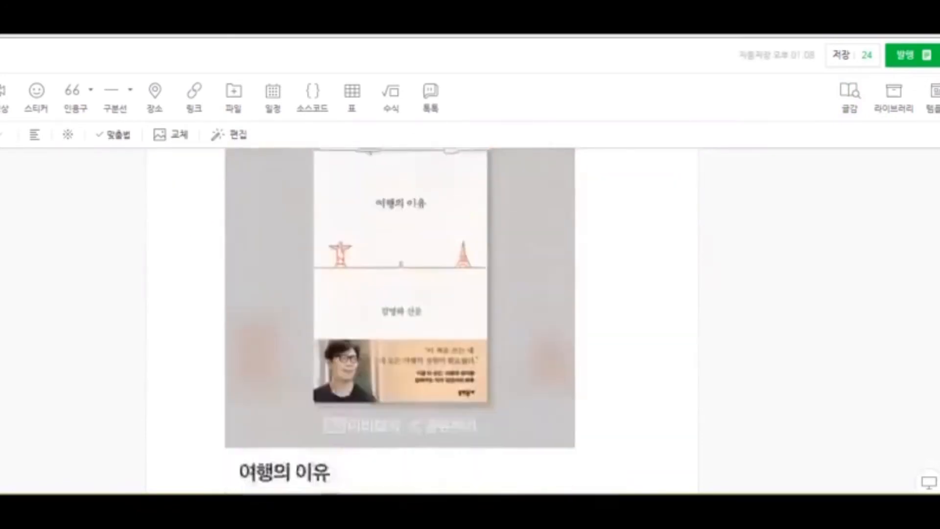
pyautogui.scroll(1, 422, 320)
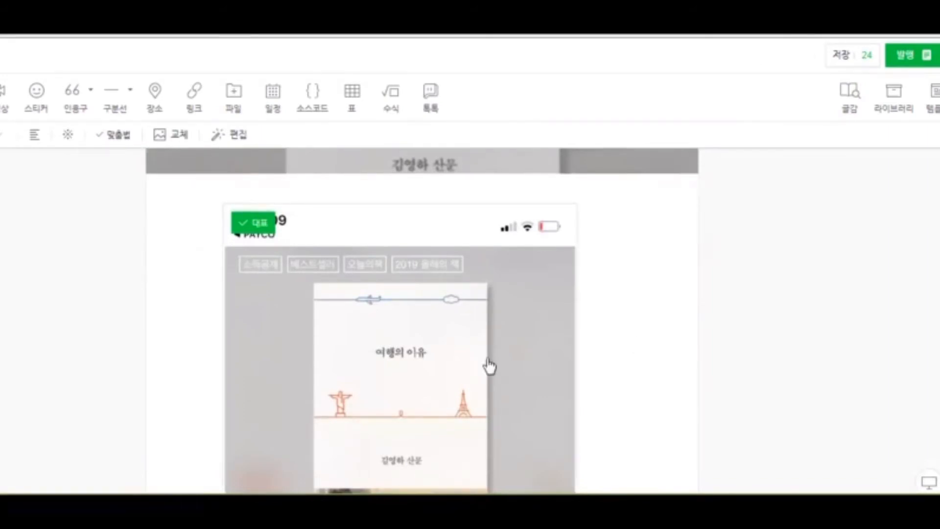
pyautogui.click(578, 195)
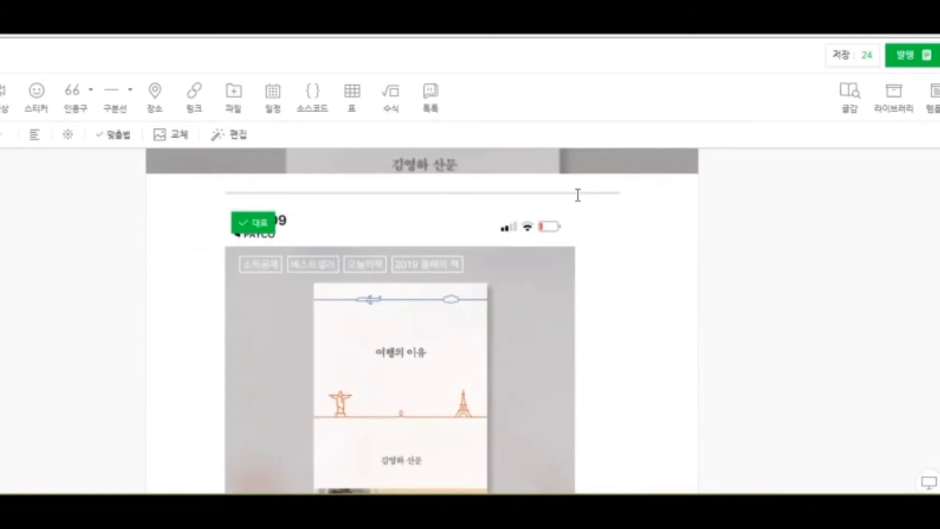
# Examine the post body from the book store screenshot down to the photo of the open book page.
pyautogui.scroll(-7, 657, 269)
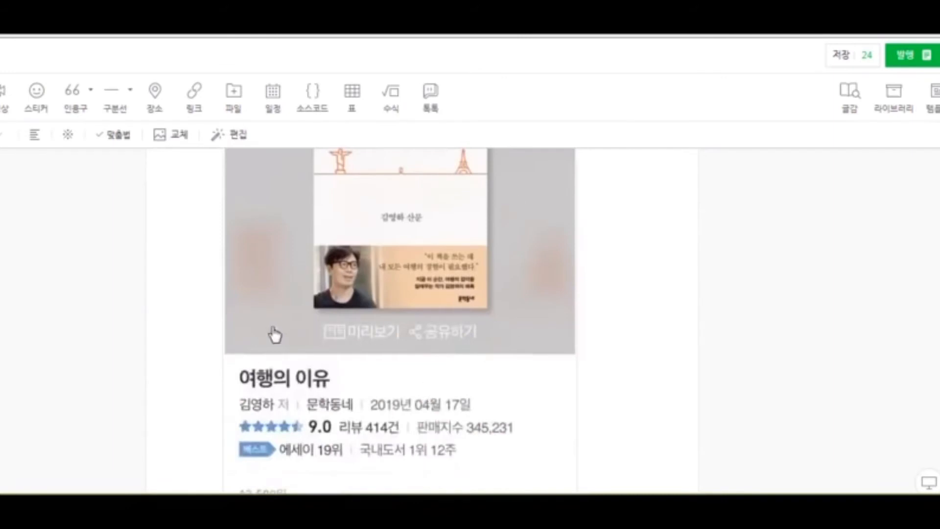
pyautogui.scroll(-4, 541, 341)
pyautogui.scroll(-3, 542, 341)
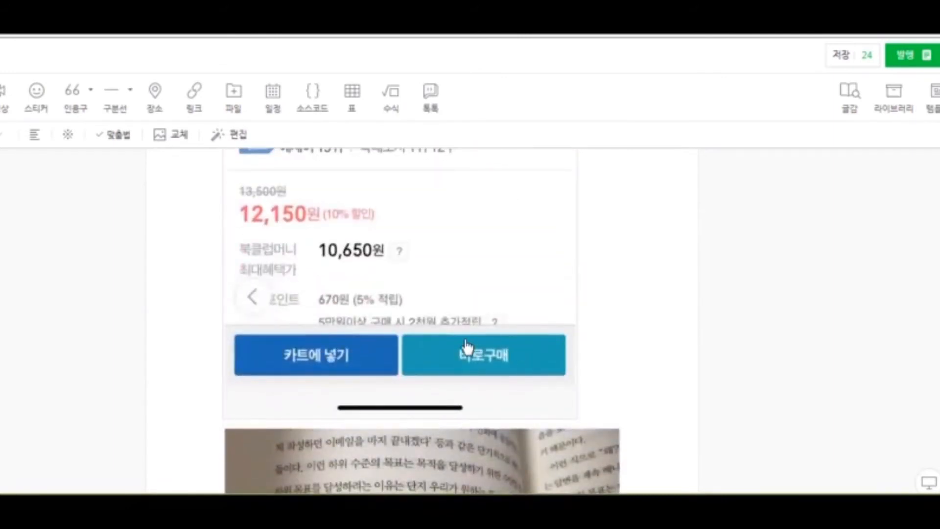
pyautogui.scroll(-5, 539, 330)
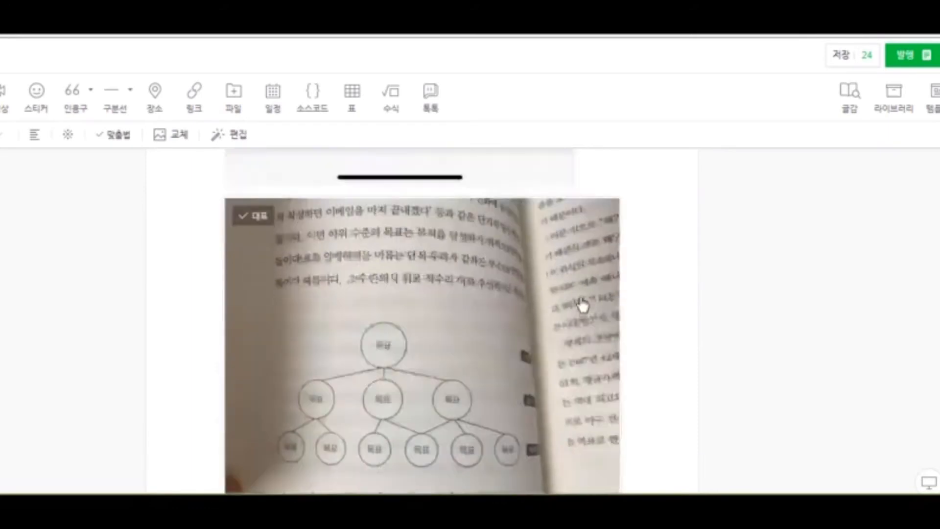
pyautogui.scroll(-3, 582, 304)
pyautogui.scroll(8, 581, 301)
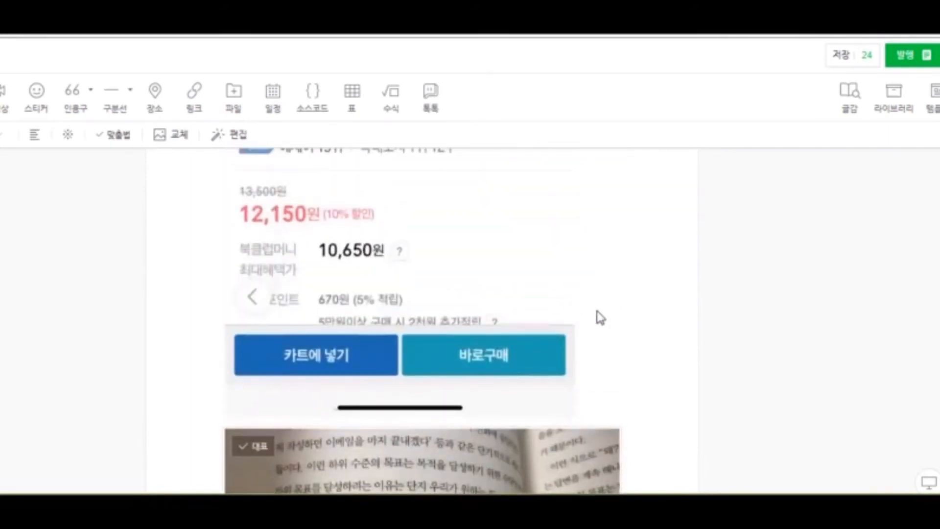
pyautogui.scroll(12, 611, 319)
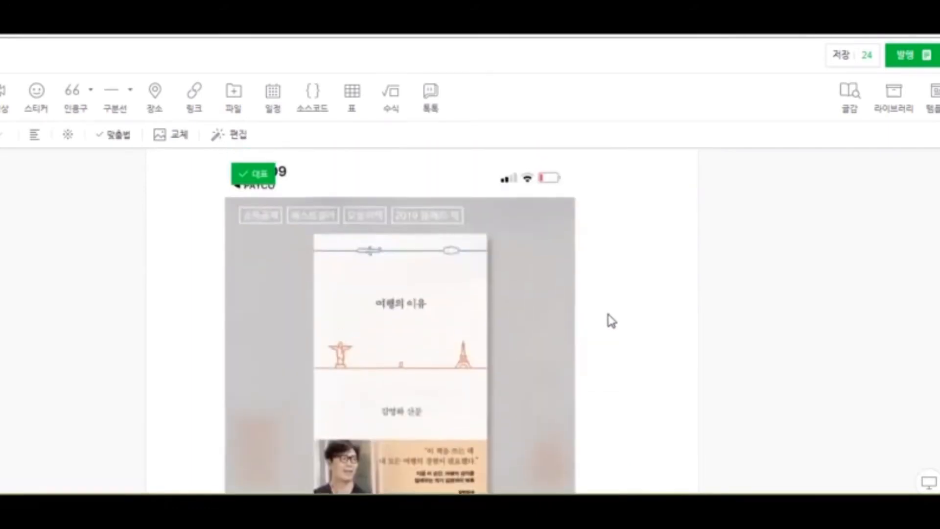
pyautogui.scroll(-3, 616, 315)
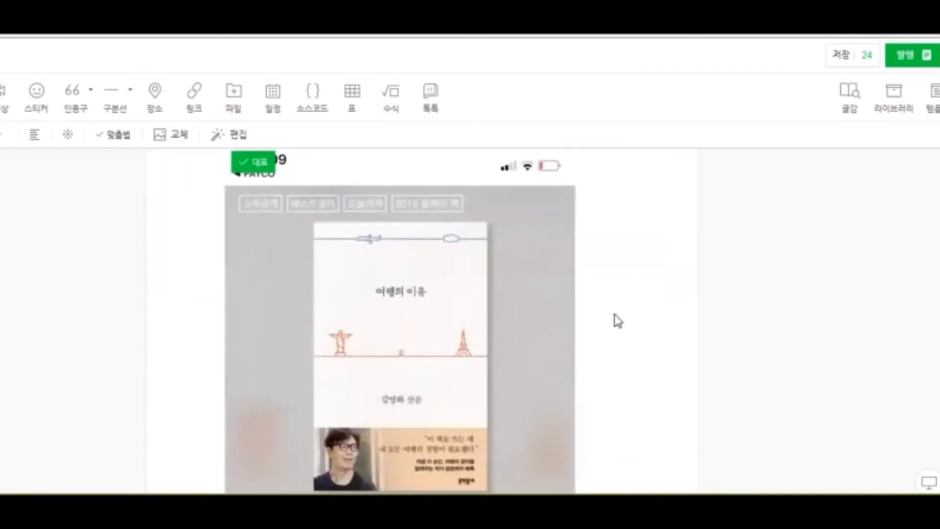
pyautogui.scroll(-8, 616, 328)
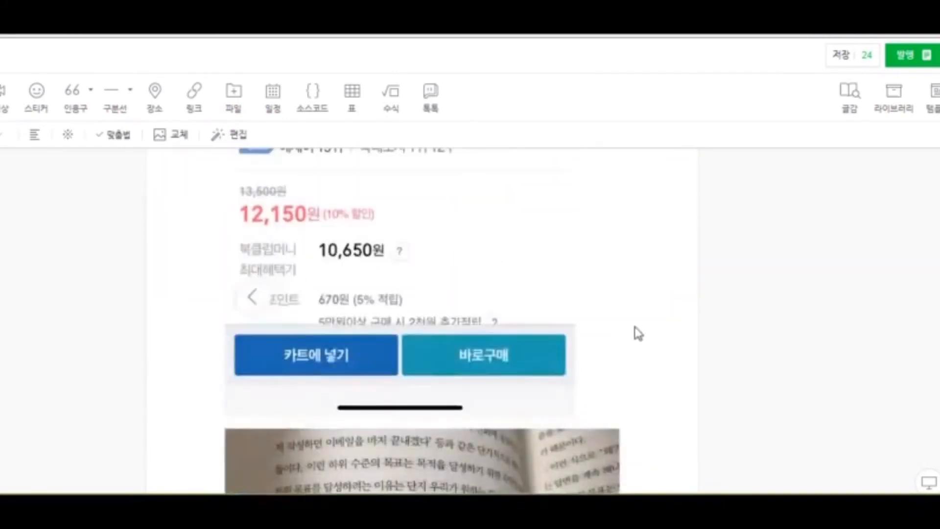
# Search the book materials (글감) for 여행의이유 and insert the 문학동네 edition's book card above the first photo.
pyautogui.click(852, 103)
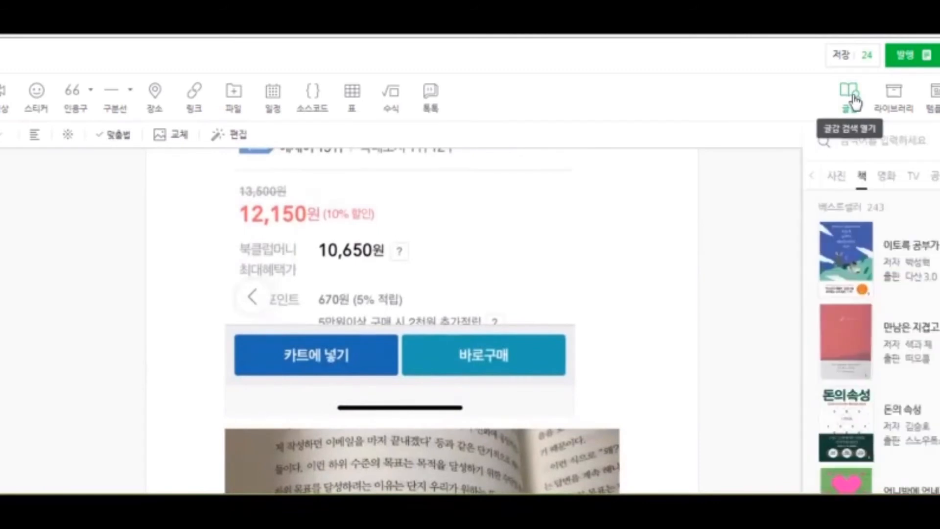
pyautogui.click(765, 177)
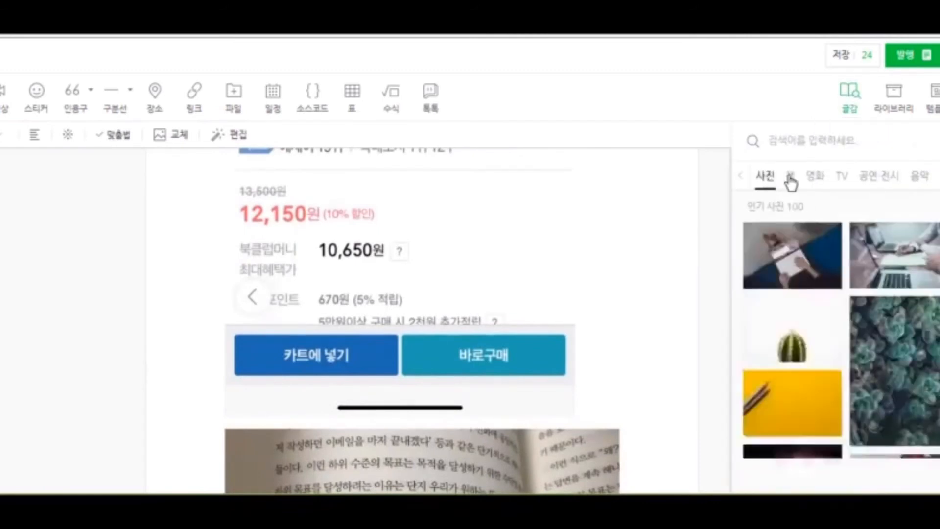
pyautogui.click(791, 177)
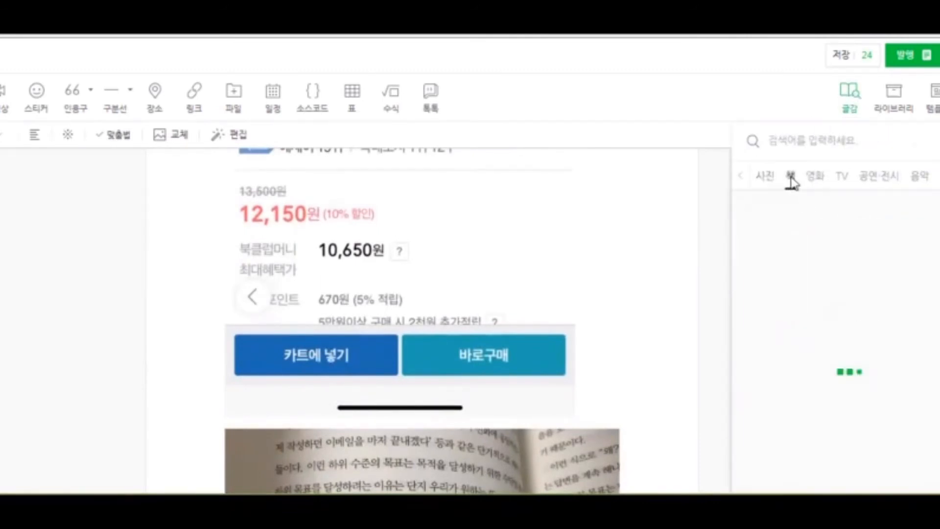
pyautogui.click(798, 143)
pyautogui.write('여행의 이유')
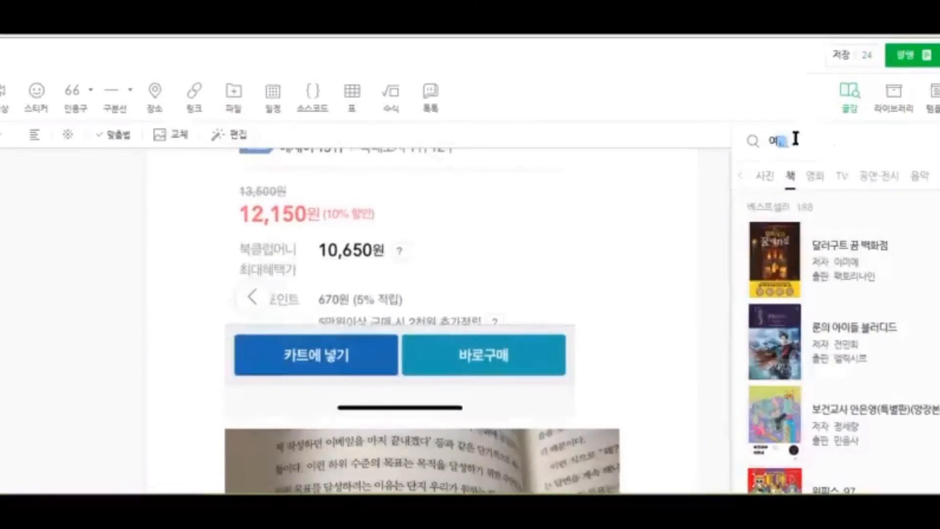
pyautogui.press('Return')
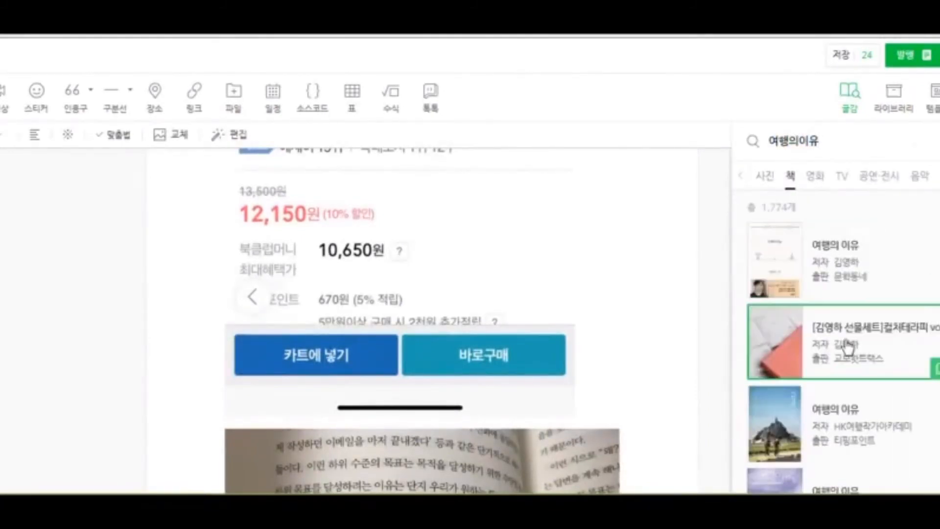
pyautogui.click(853, 271)
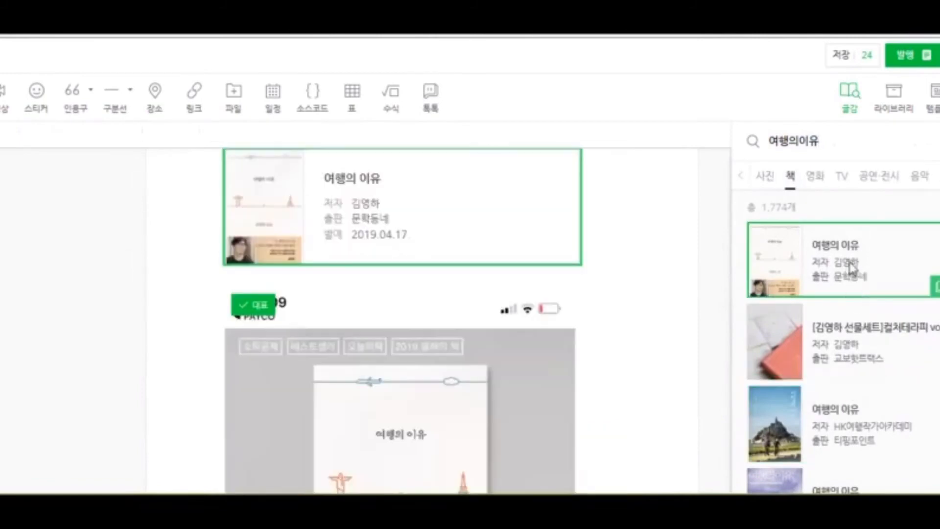
# Delete the duplicate 여행의 이유 book card, keeping a single one below the title.
pyautogui.scroll(3, 429, 358)
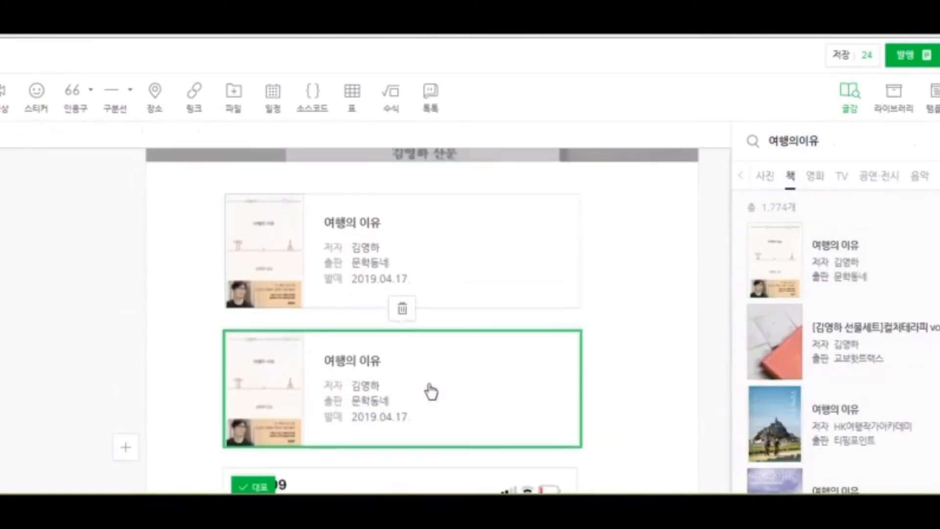
pyautogui.click(402, 309)
pyautogui.click(465, 260)
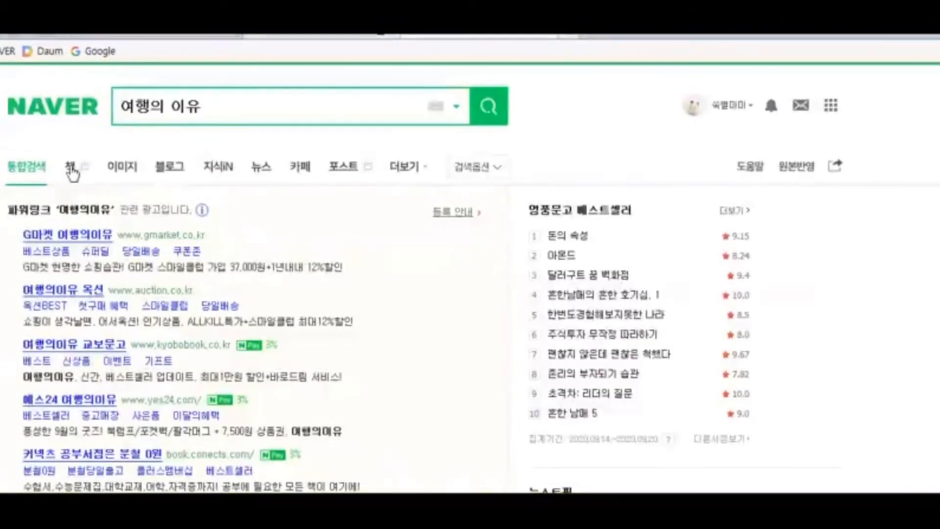
# Open the detail page of 여행의 이유 from Naver's book search results and examine its reader reviews (네티즌 리뷰).
pyautogui.click(70, 166)
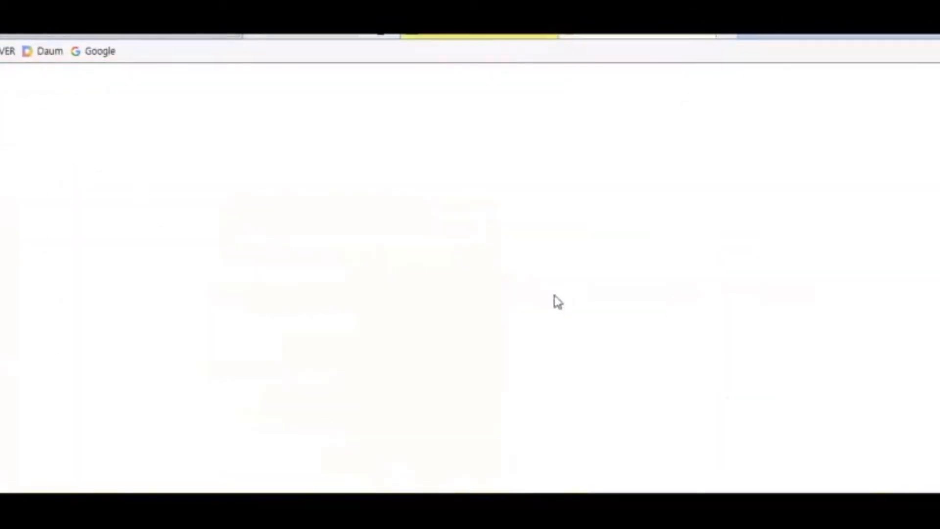
pyautogui.click(338, 306)
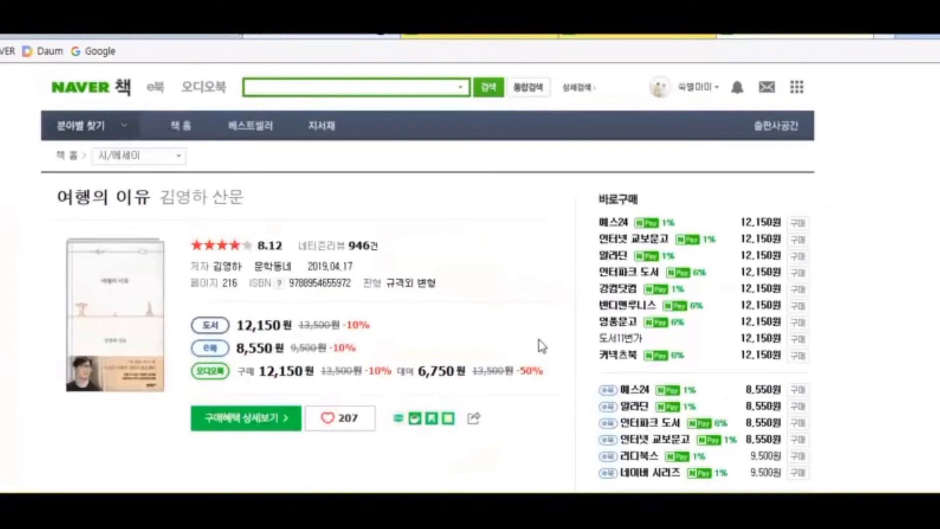
pyautogui.scroll(-5, 537, 356)
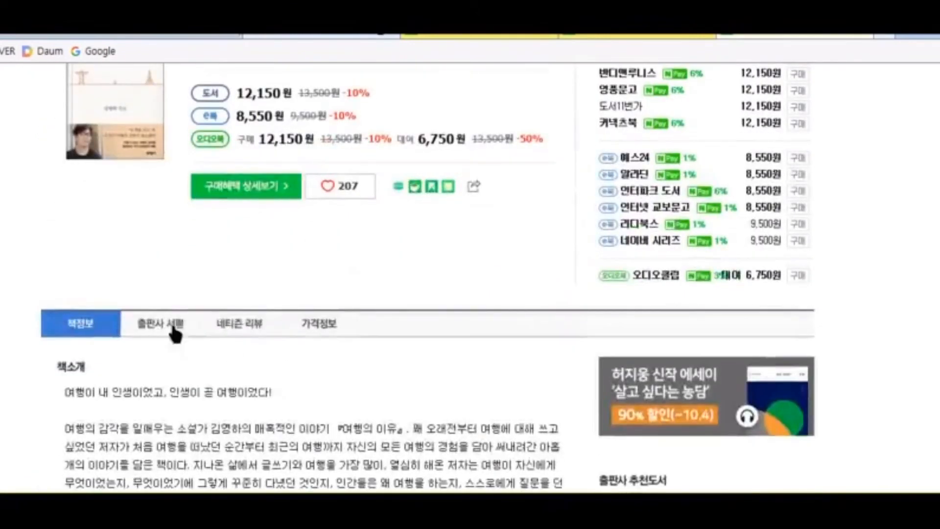
pyautogui.click(239, 324)
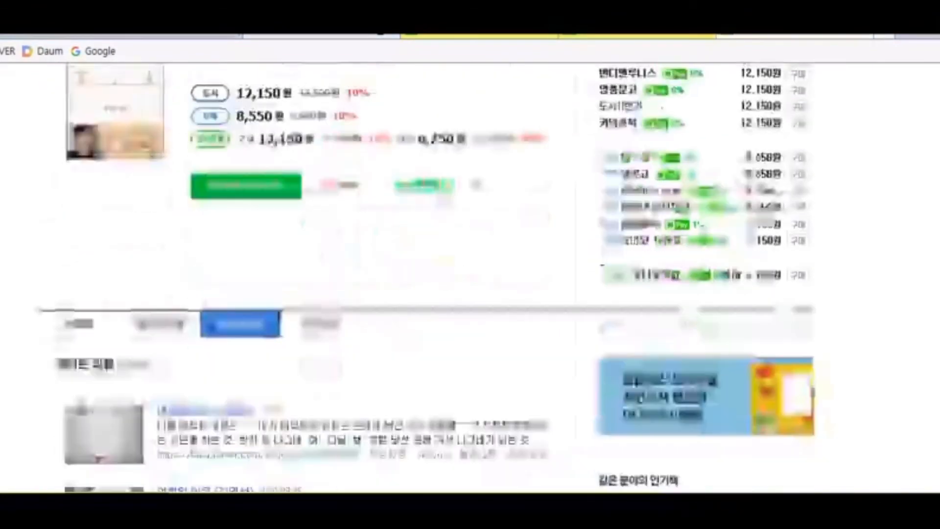
pyautogui.scroll(-10, 420, 354)
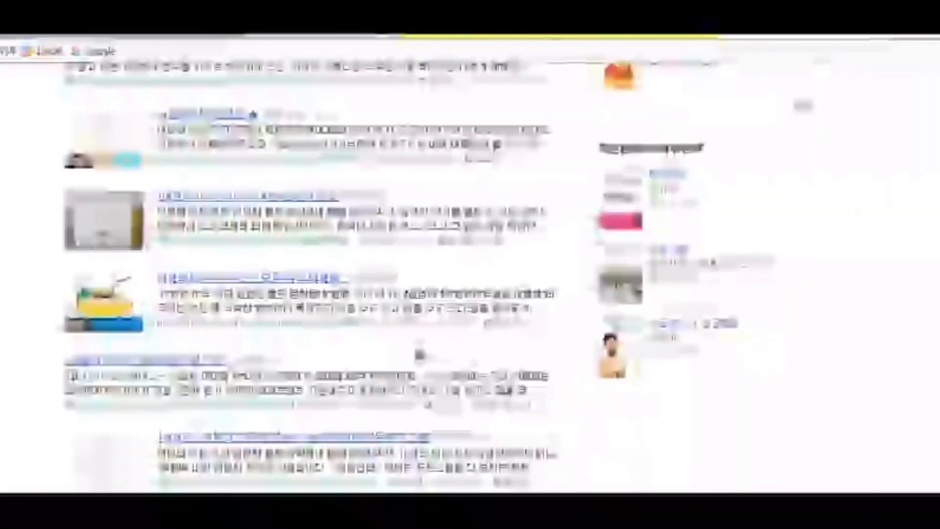
pyautogui.scroll(-5, 419, 355)
pyautogui.scroll(7, 416, 362)
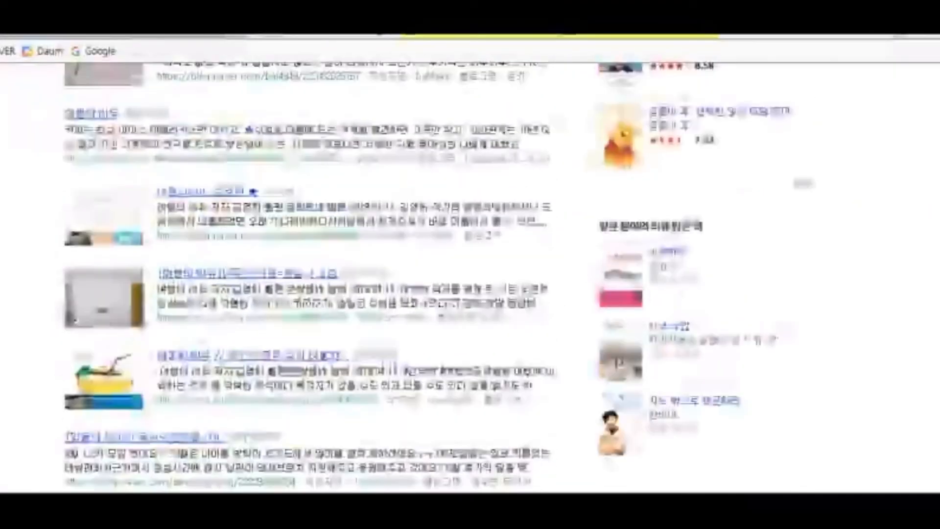
# Look through the blog entries listed under 네티즌 리뷰 on the detail page of 여행의 이유.
pyautogui.scroll(10, 369, 403)
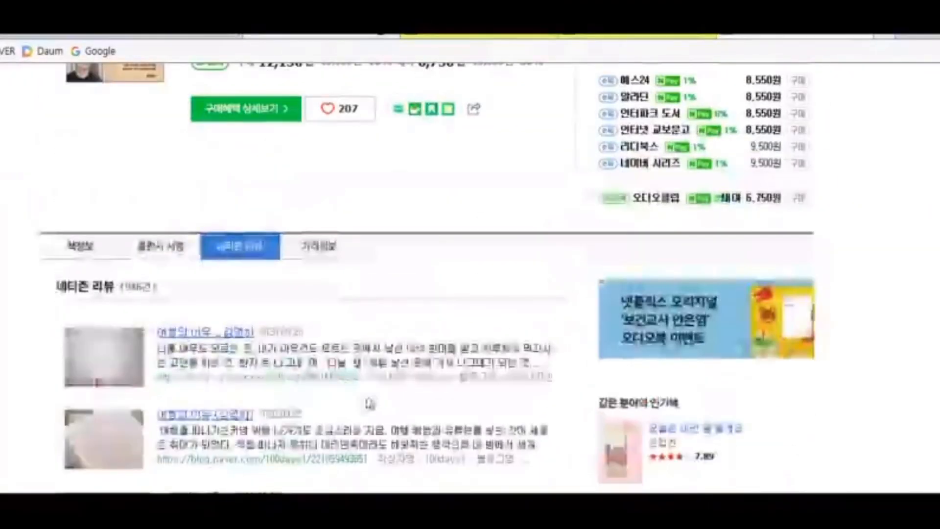
pyautogui.scroll(-10, 370, 403)
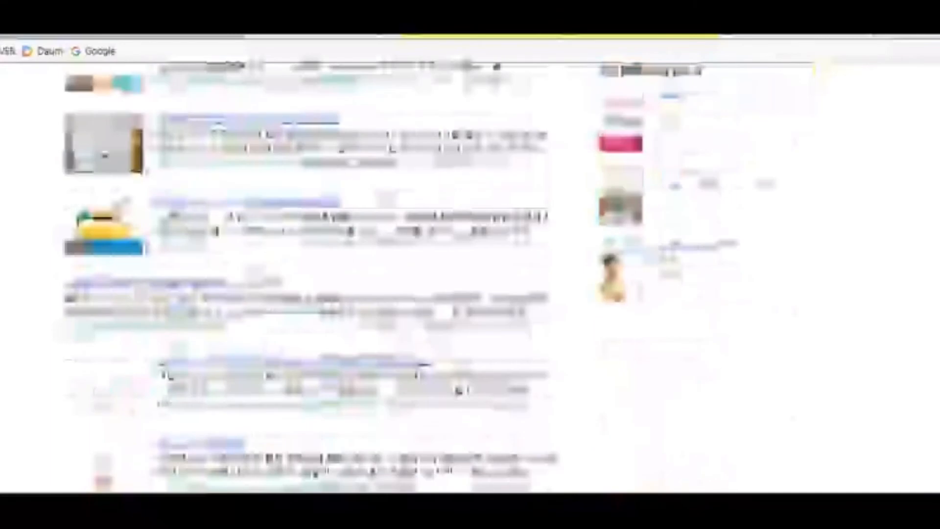
pyautogui.scroll(-3, 437, 408)
pyautogui.scroll(6, 437, 408)
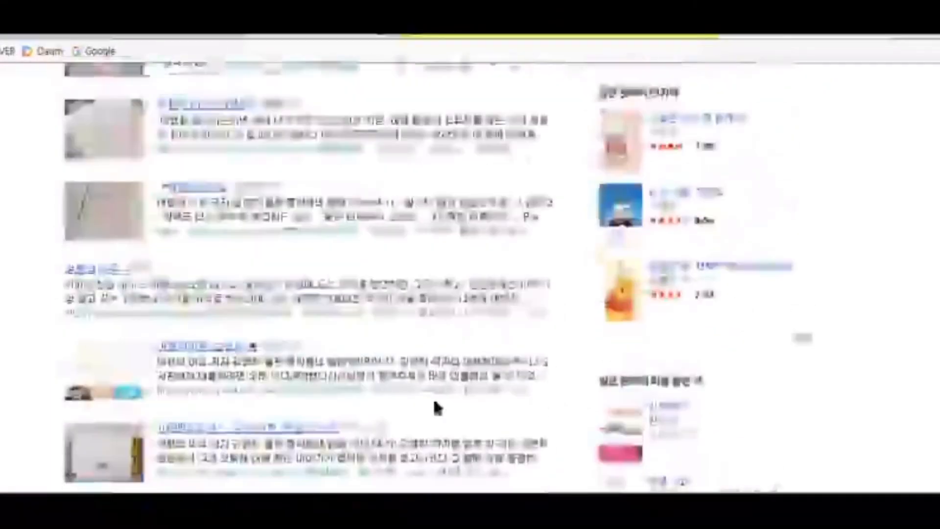
pyautogui.scroll(8, 438, 407)
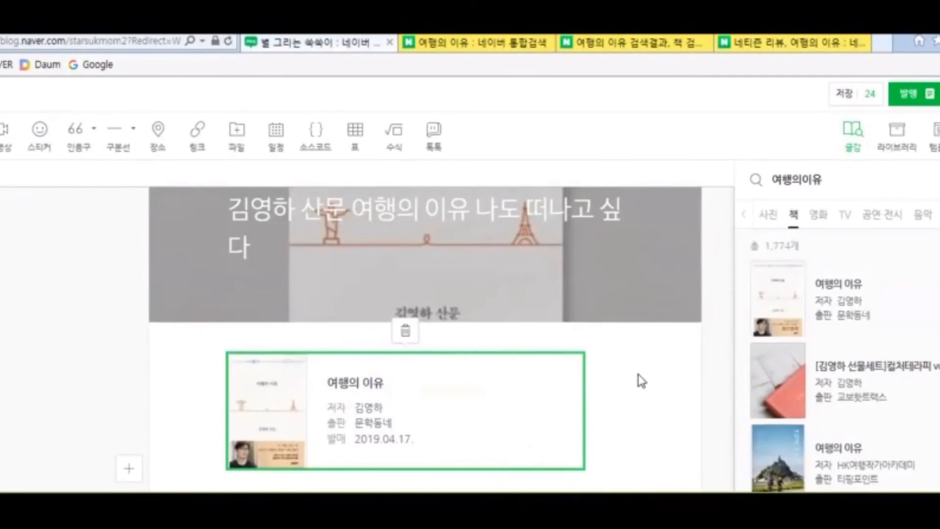
# Return to the blog post draft and delete the book store screenshot below the 여행의 이유 book card.
pyautogui.scroll(-8, 639, 380)
pyautogui.click(450, 372)
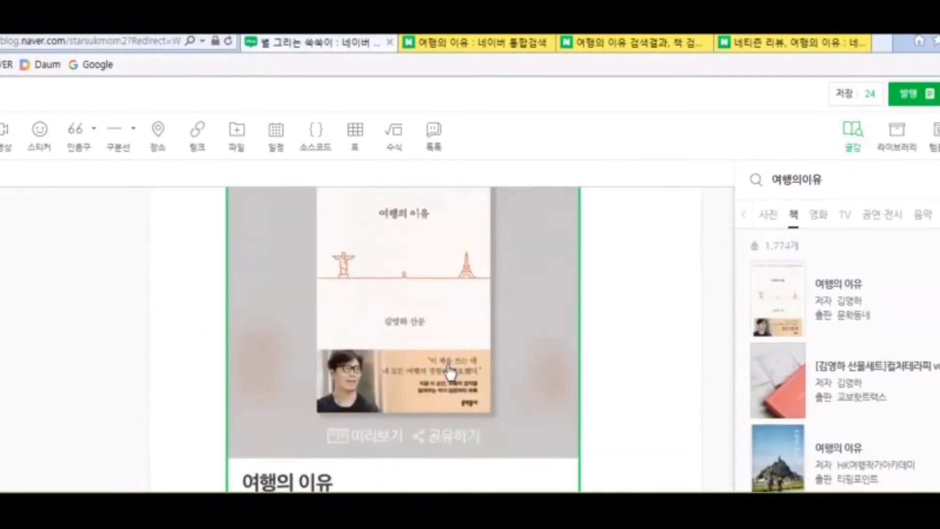
pyautogui.press('Delete')
pyautogui.scroll(3, 636, 377)
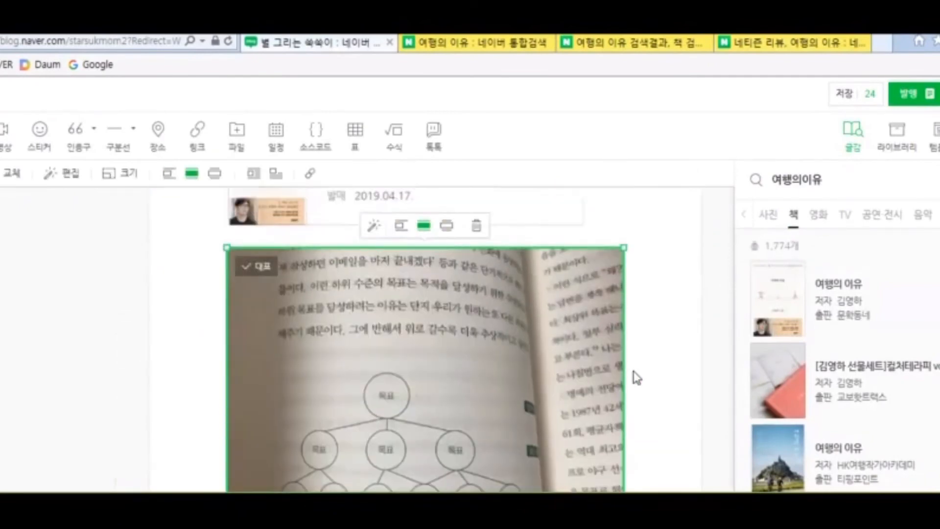
# Examine the remaining photos in the post body, from the open book pages through the author profile to the GRIT cover.
pyautogui.scroll(-1, 637, 377)
pyautogui.scroll(-2, 591, 442)
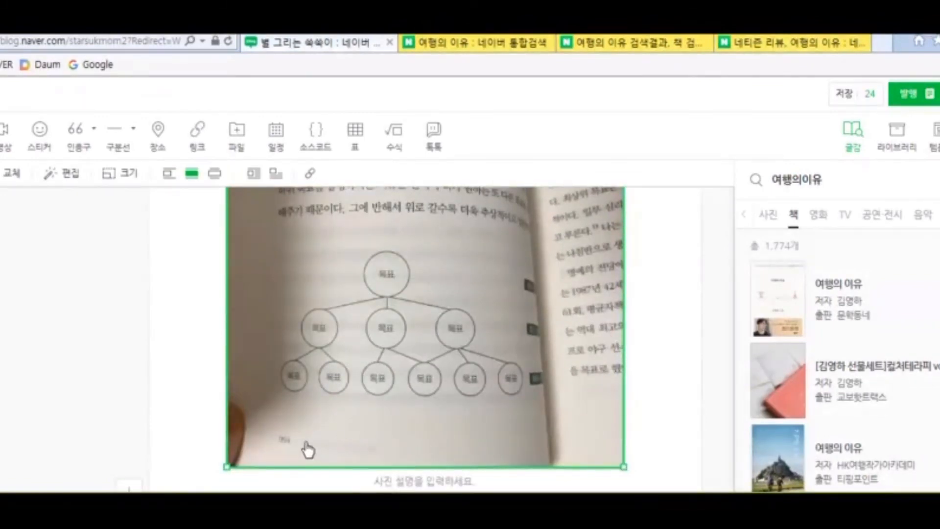
pyautogui.scroll(-6, 637, 399)
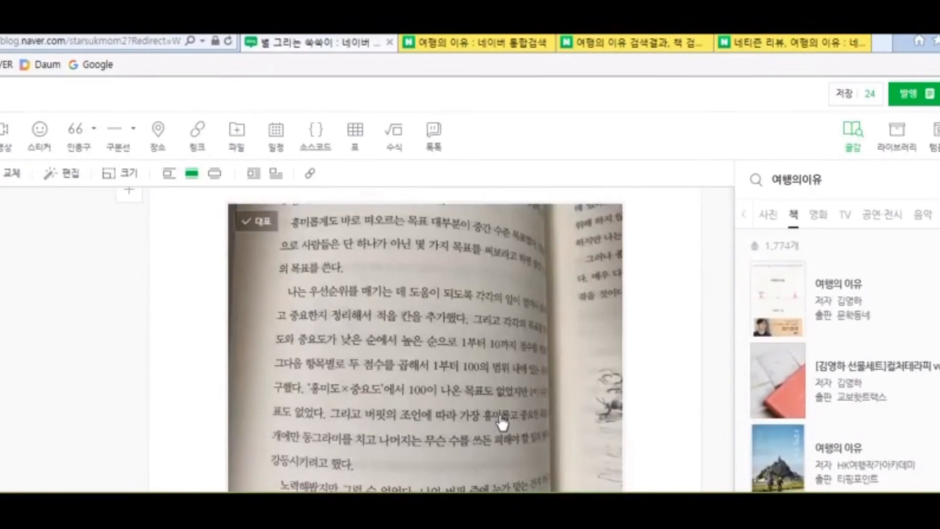
pyautogui.scroll(-10, 716, 303)
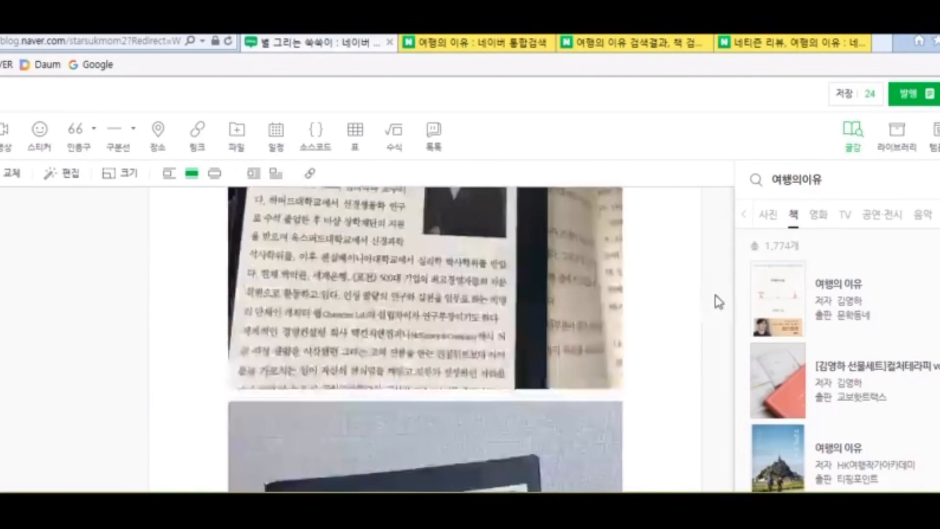
pyautogui.scroll(2, 716, 302)
pyautogui.scroll(-1, 594, 395)
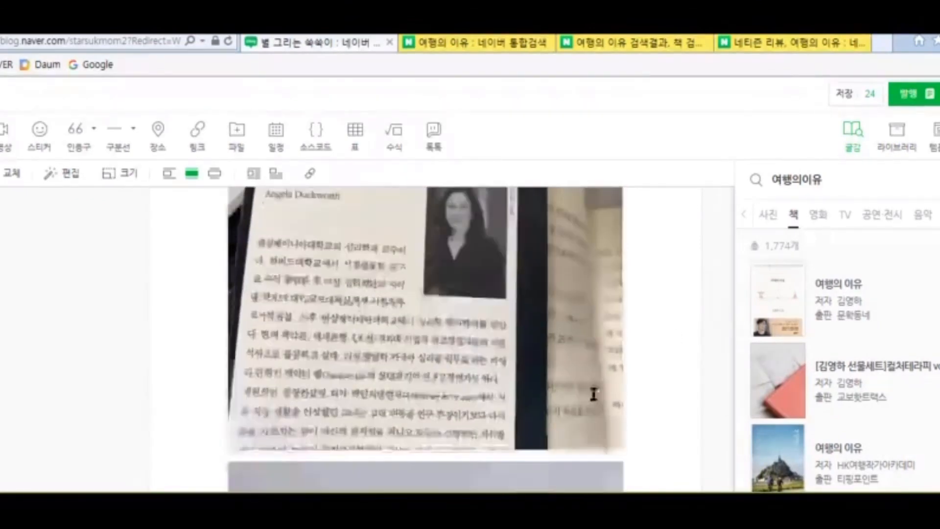
pyautogui.scroll(-2, 600, 389)
pyautogui.scroll(4, 603, 384)
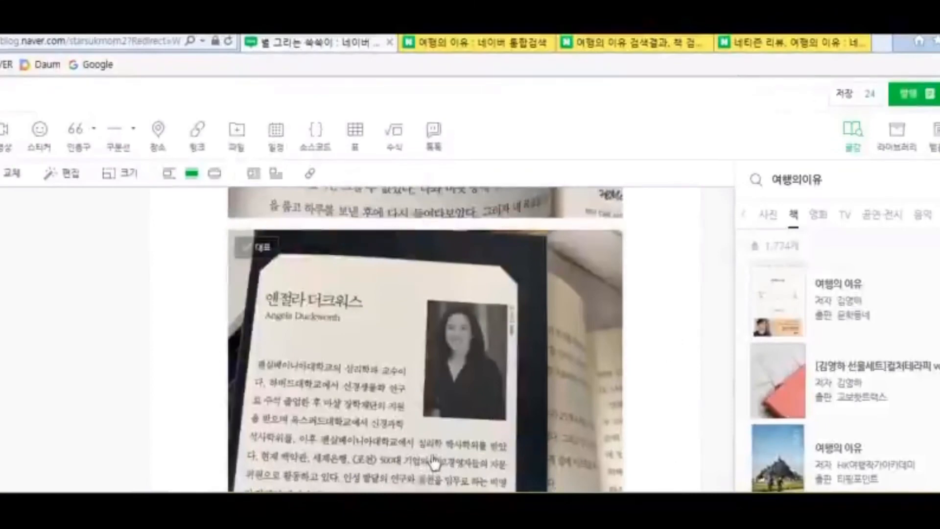
pyautogui.scroll(-5, 503, 441)
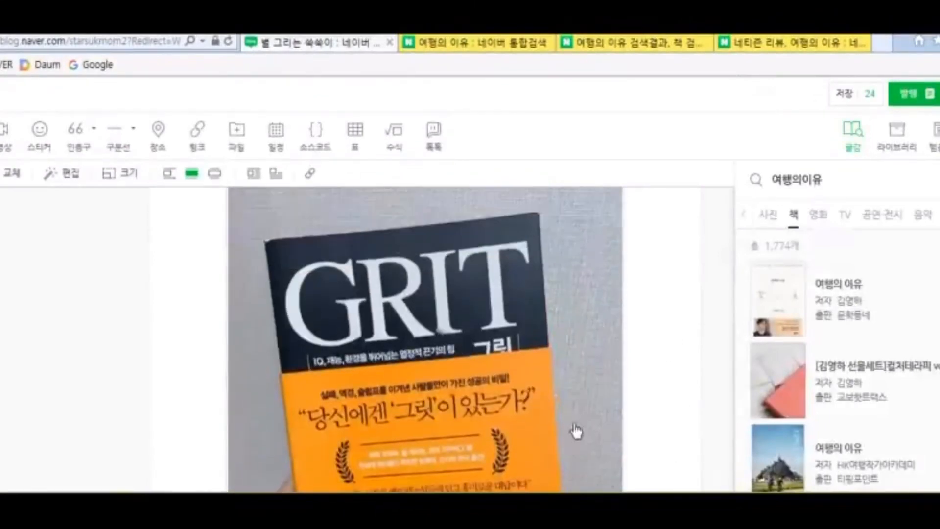
pyautogui.scroll(1, 577, 431)
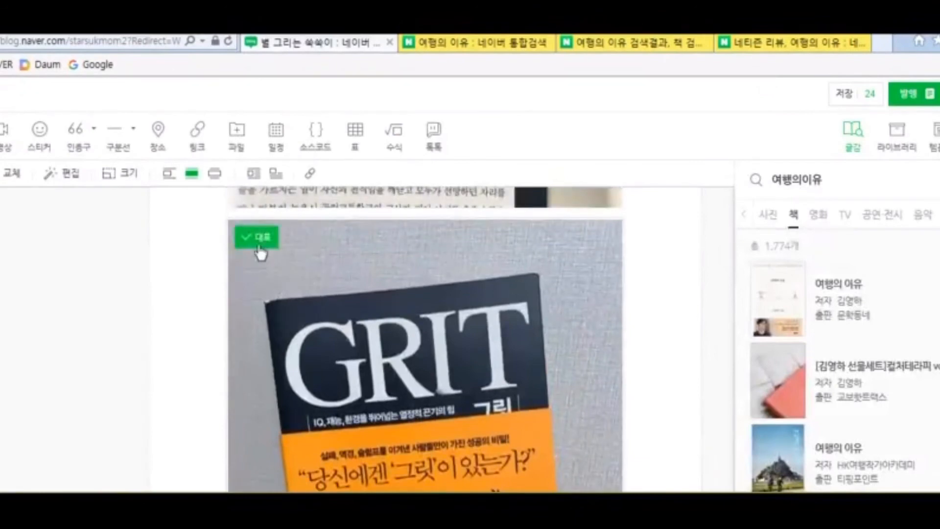
pyautogui.scroll(-3, 586, 342)
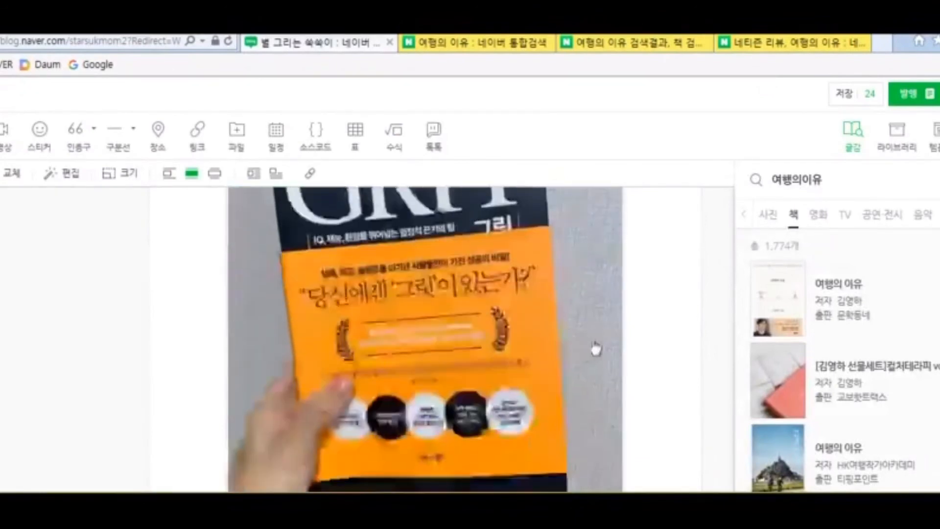
pyautogui.scroll(-3, 596, 348)
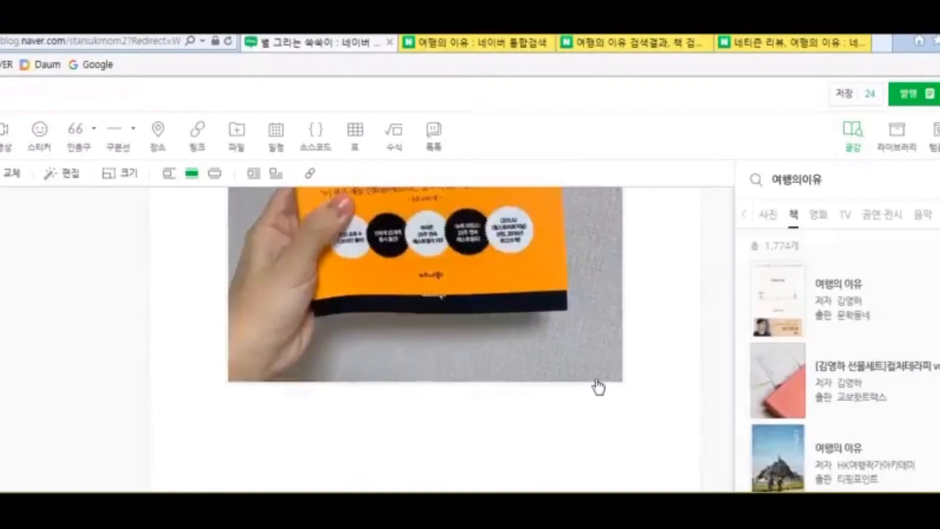